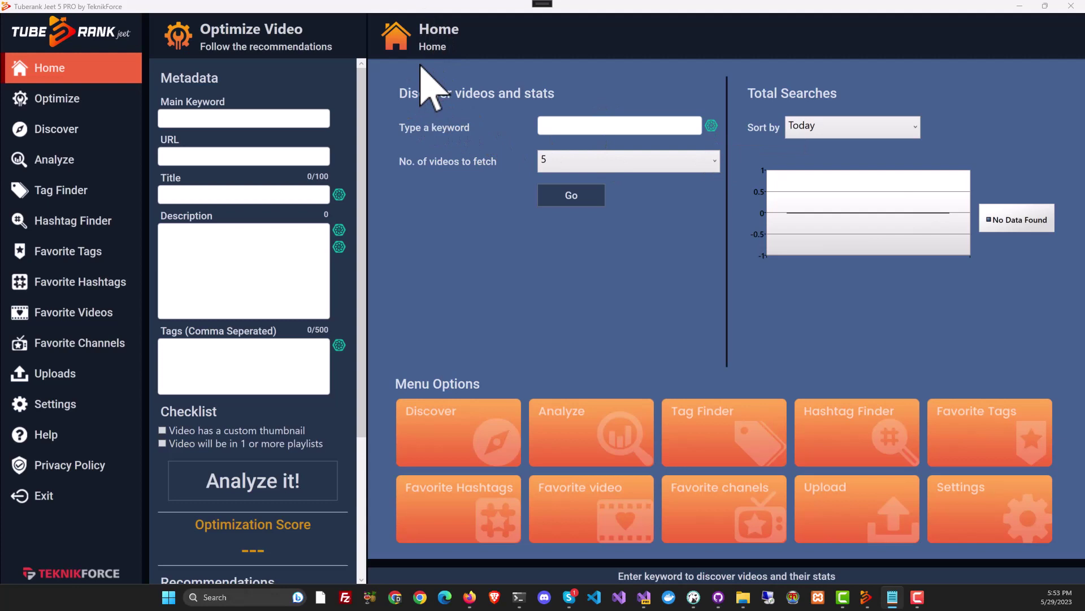
Get AI keyword suggestions for 'tuberank jeet' and move the suggestions window aside.
{"action": "left_click", "coordinate": [554, 130]}
{"action": "type", "text": "tuberank jeet"}
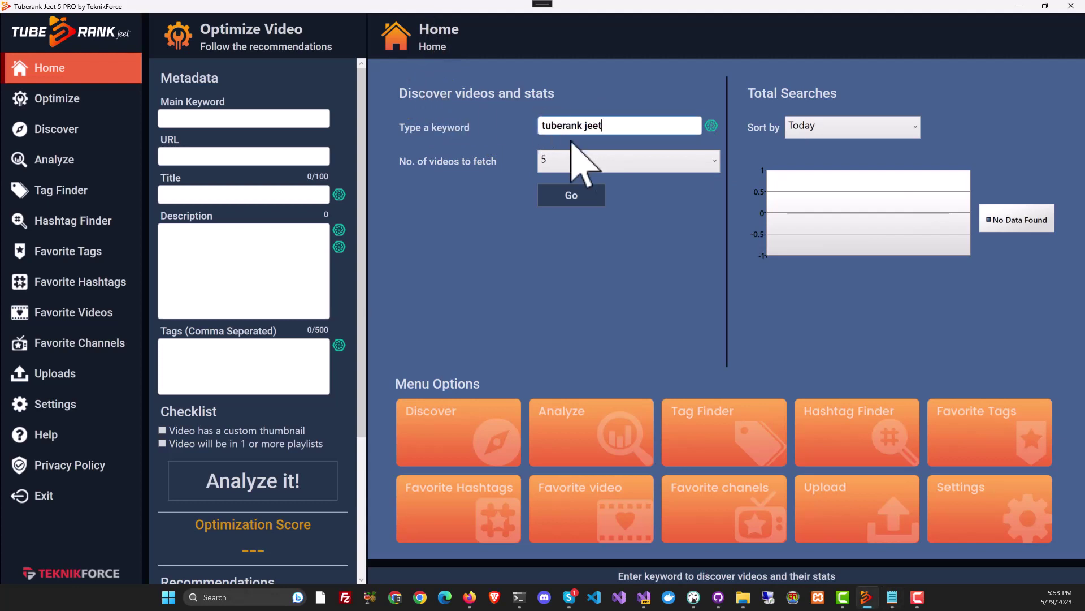
{"action": "left_click", "coordinate": [711, 125]}
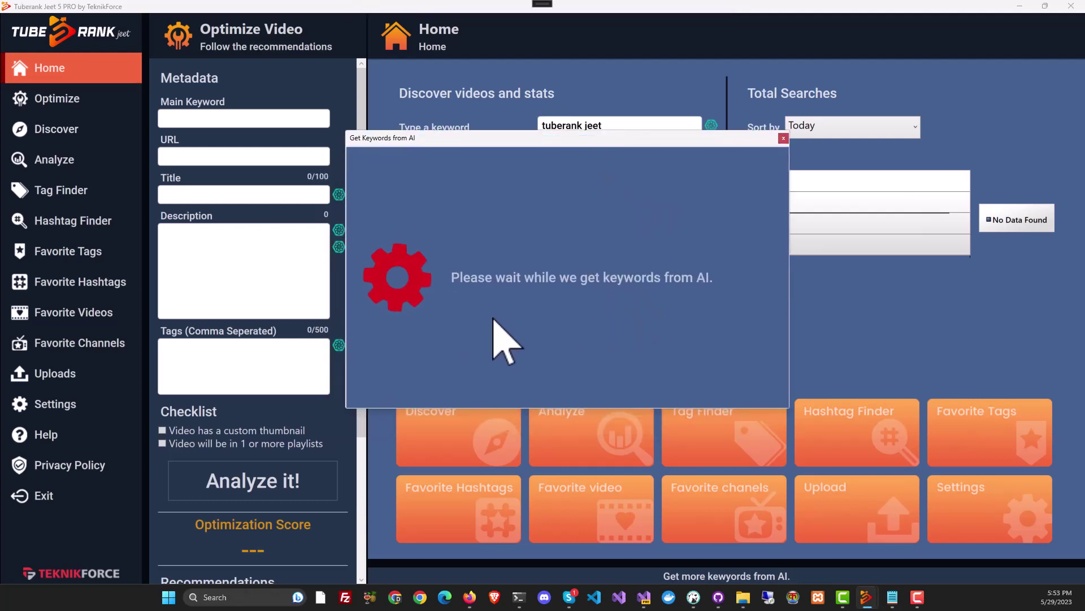
{"action": "scroll", "coordinate": [533, 266], "scroll_direction": "down", "scroll_amount": 3}
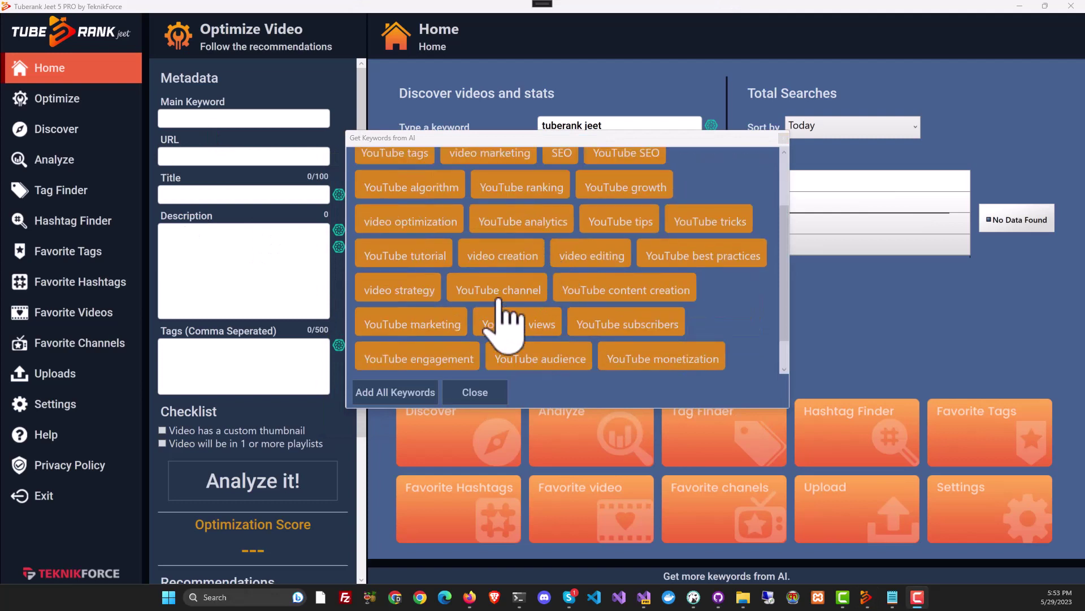
{"action": "scroll", "coordinate": [497, 272], "scroll_direction": "up", "scroll_amount": 3}
{"action": "left_click_drag", "start_coordinate": [566, 138], "coordinate": [601, 180]}
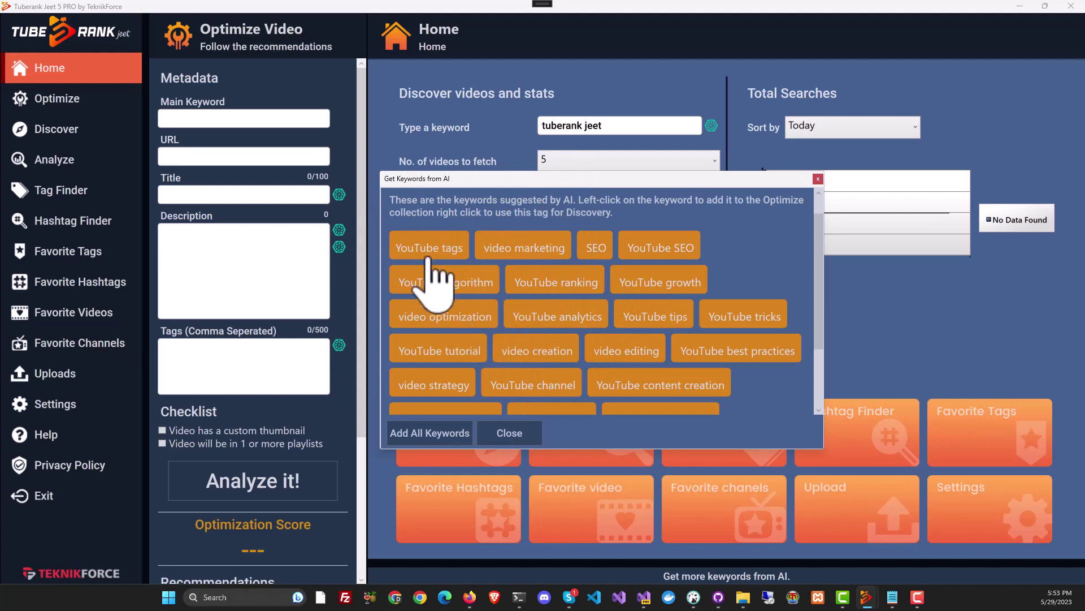
Add video creation, YouTube tutorial, video optimization, YouTube algorithm, YouTube analytics and YouTube marketing to Tags.
{"action": "scroll", "coordinate": [520, 314], "scroll_direction": "down", "scroll_amount": 1}
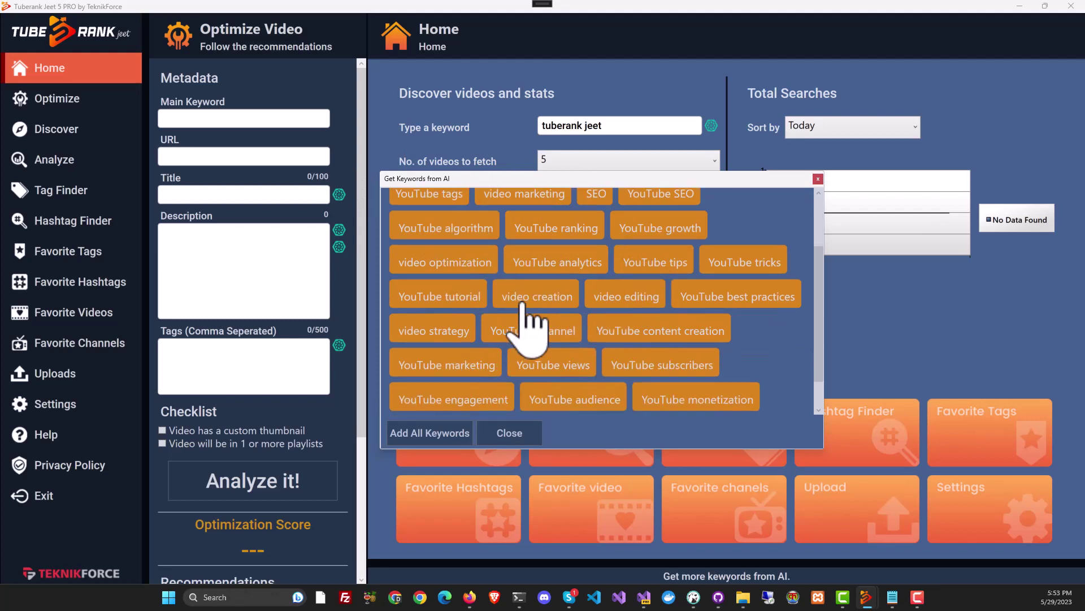
{"action": "left_click", "coordinate": [525, 303]}
{"action": "left_click", "coordinate": [449, 297]}
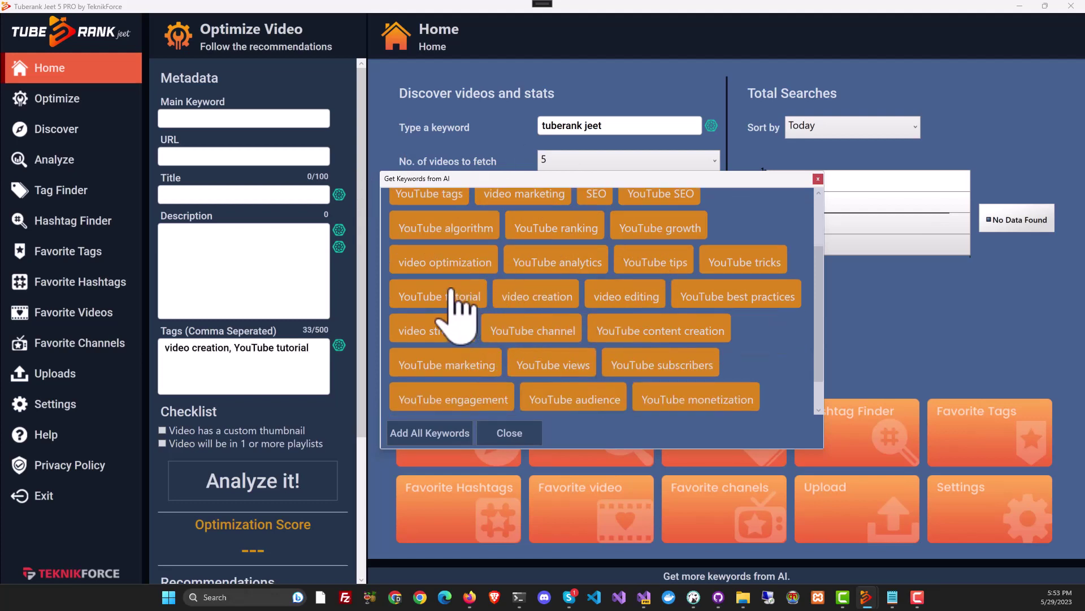
{"action": "left_click", "coordinate": [445, 263]}
{"action": "left_click", "coordinate": [455, 238]}
{"action": "left_click", "coordinate": [556, 262]}
{"action": "scroll", "coordinate": [544, 312], "scroll_direction": "up", "scroll_amount": 1}
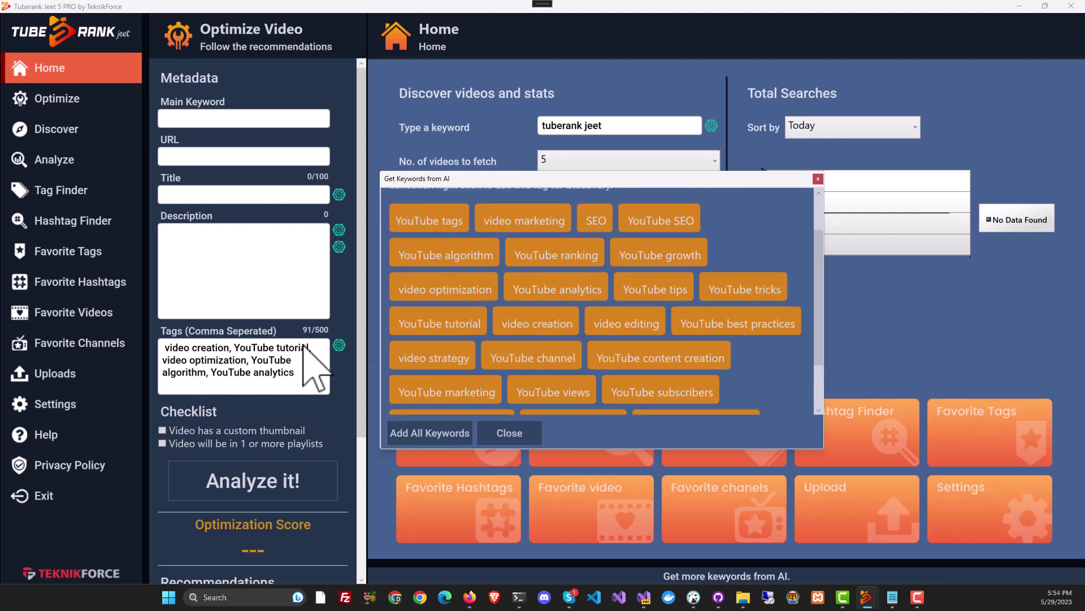
{"action": "left_click", "coordinate": [458, 331]}
{"action": "left_click", "coordinate": [444, 391]}
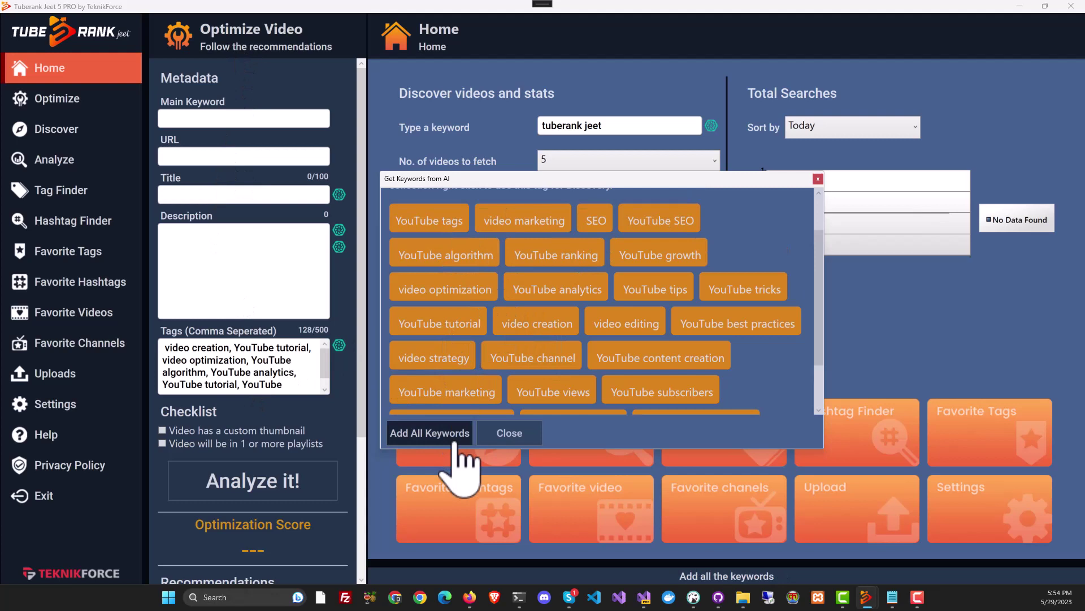
Close the keyword suggestions and review the AI alternative titles, such as 'Make Your YouTube Videos Stand Out'.
{"action": "left_click", "coordinate": [500, 435]}
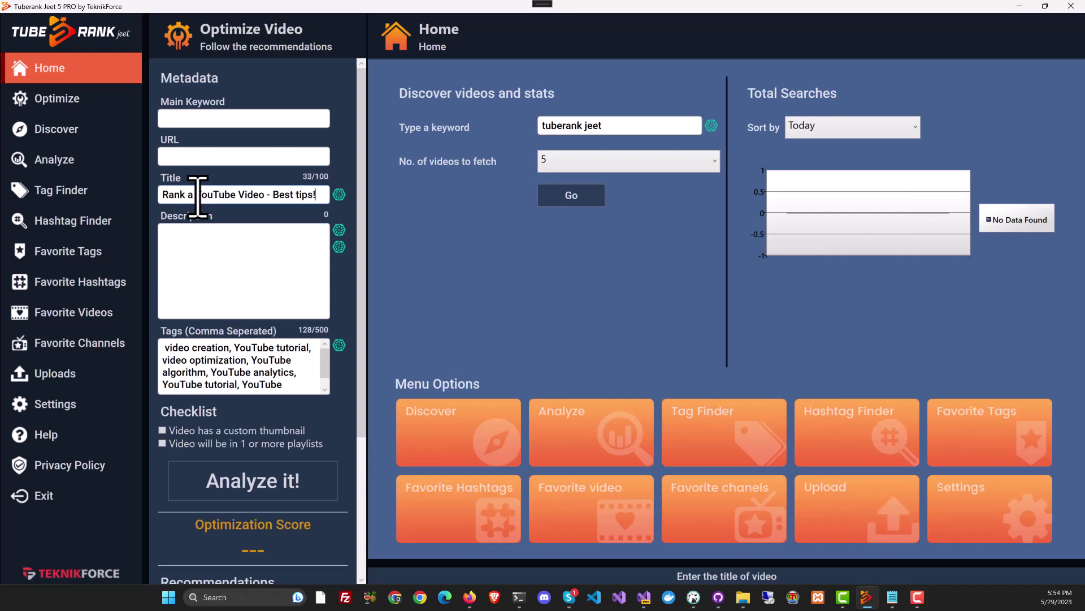
{"action": "left_click", "coordinate": [339, 193]}
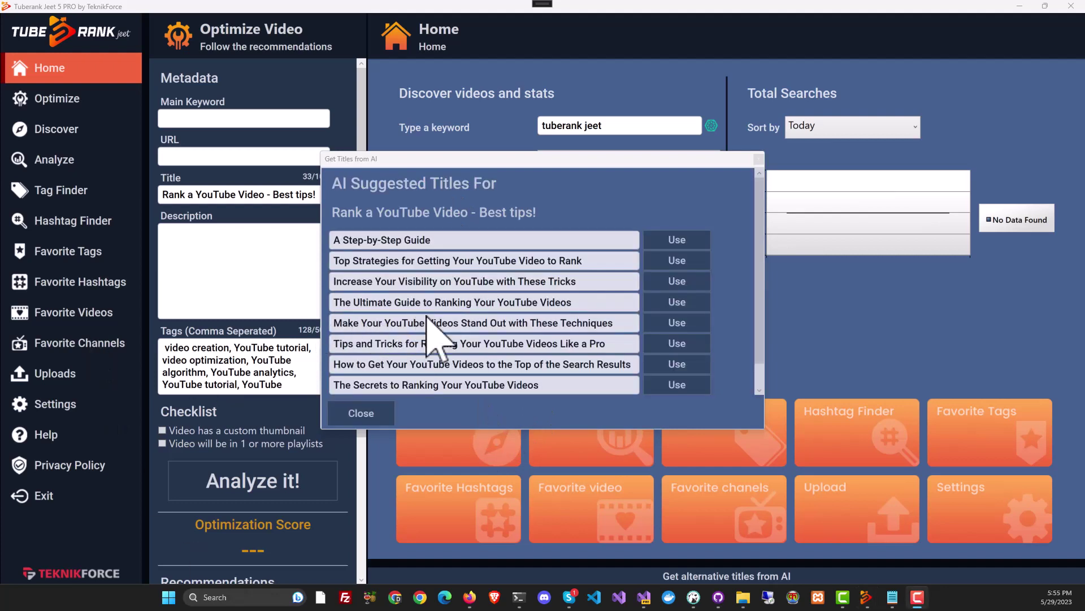
{"action": "scroll", "coordinate": [446, 305], "scroll_direction": "down", "scroll_amount": 1}
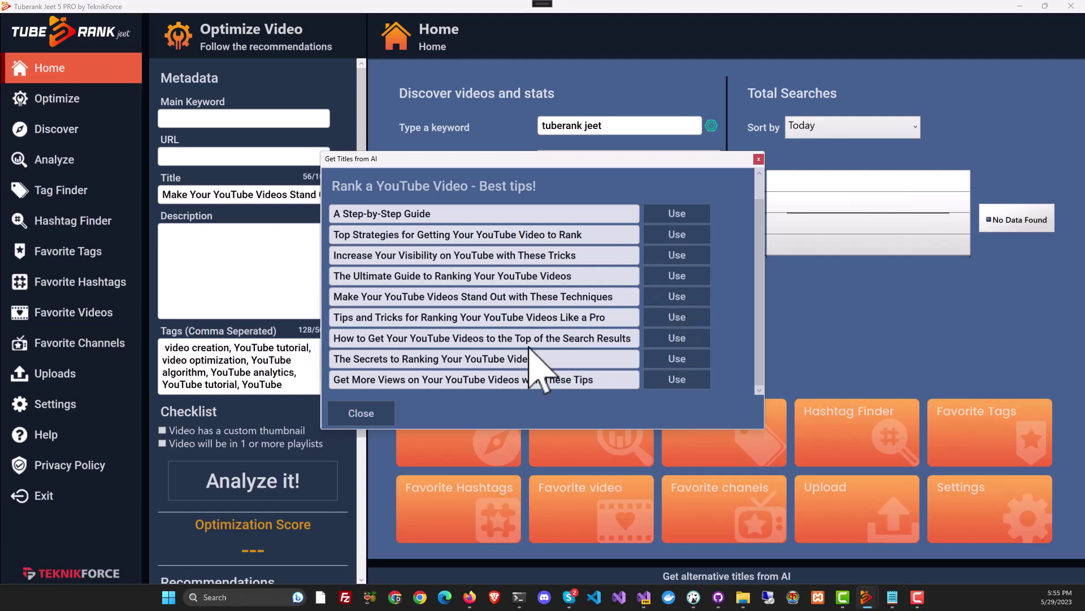
{"action": "left_click", "coordinate": [361, 415]}
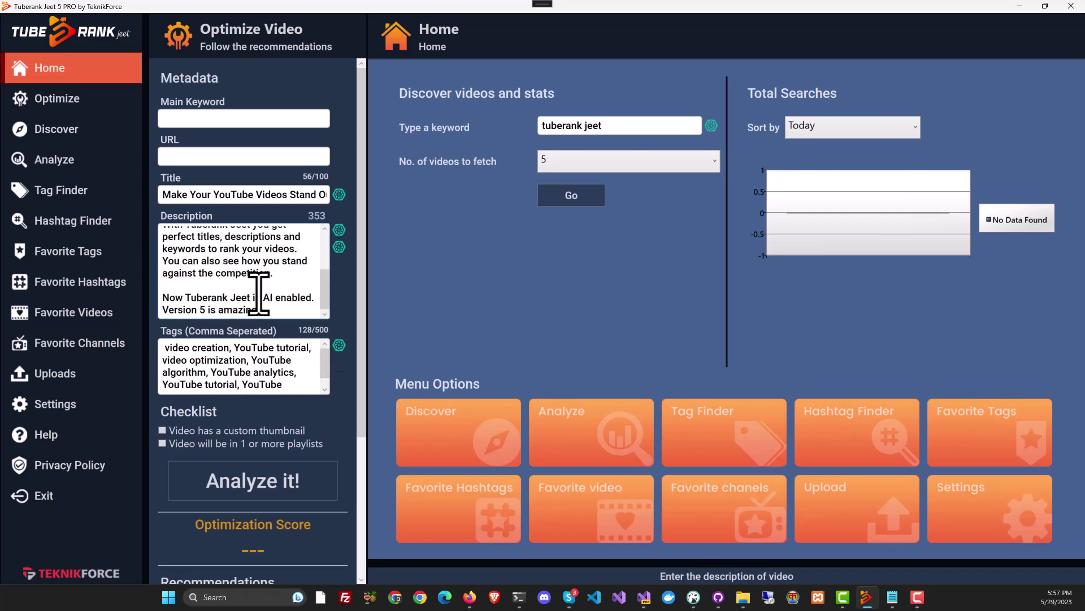
Copy the AI rewrite of the description and paste it over the existing description text.
{"action": "scroll", "coordinate": [253, 287], "scroll_direction": "up", "scroll_amount": 2}
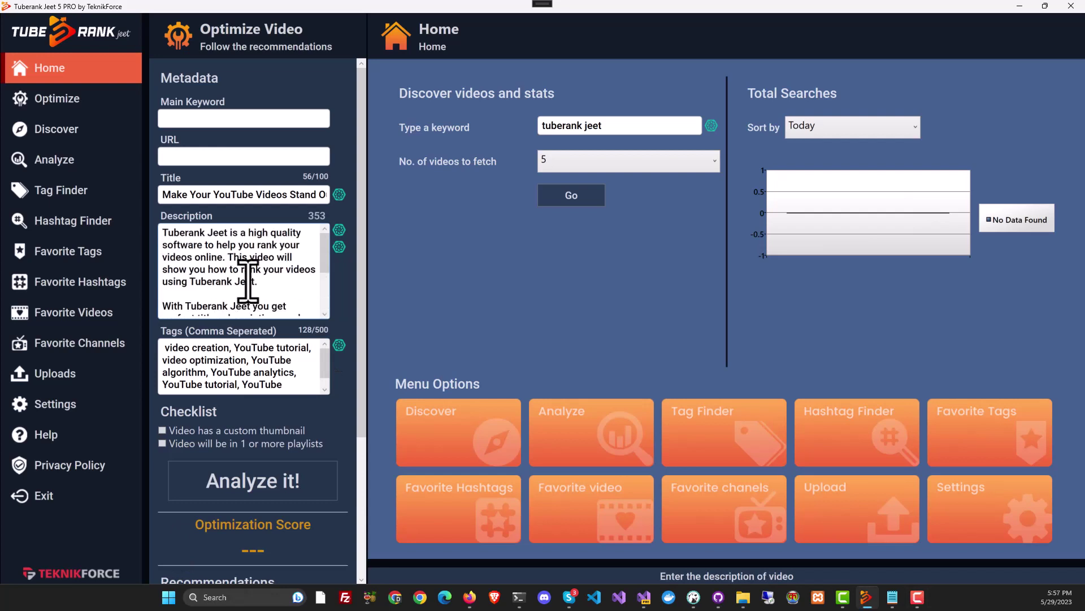
{"action": "left_click", "coordinate": [339, 230]}
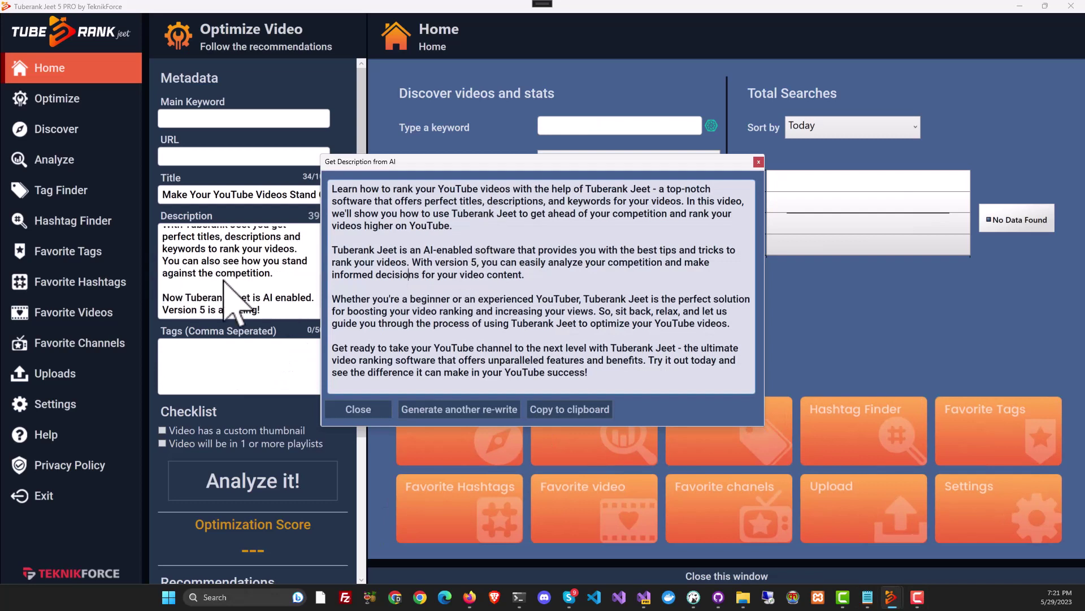
{"action": "left_click_drag", "start_coordinate": [612, 385], "coordinate": [317, 183]}
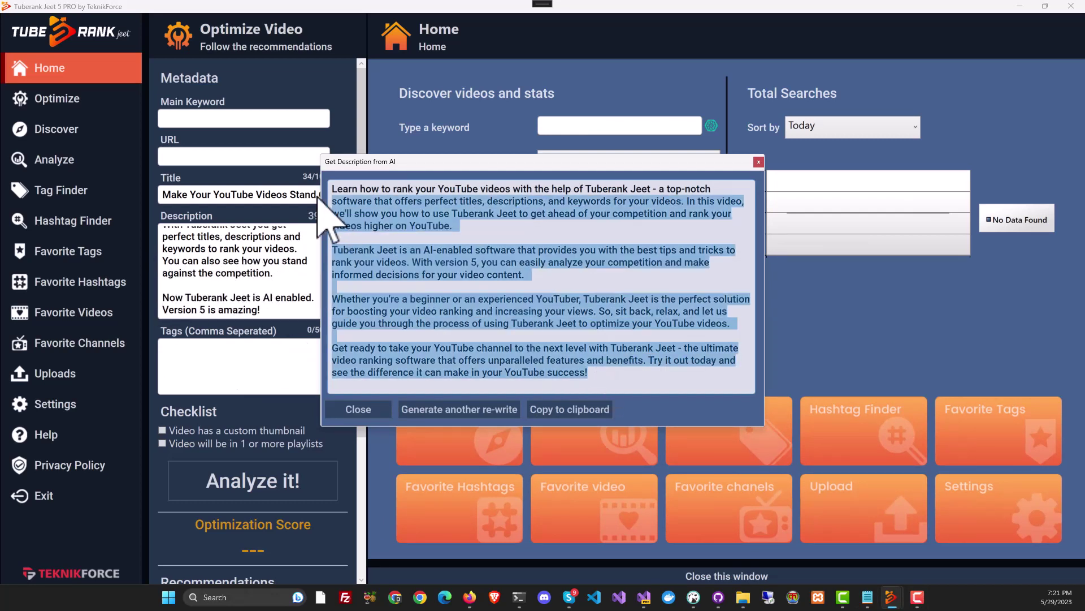
{"action": "left_click", "coordinate": [571, 411]}
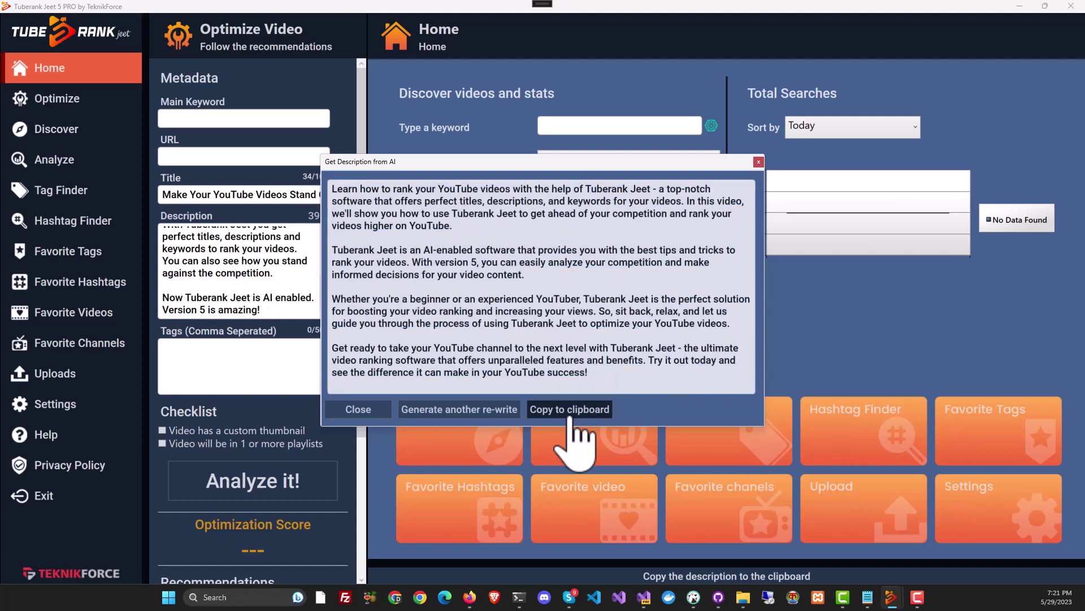
{"action": "left_click", "coordinate": [759, 163]}
{"action": "key", "text": "ctrl+a"}
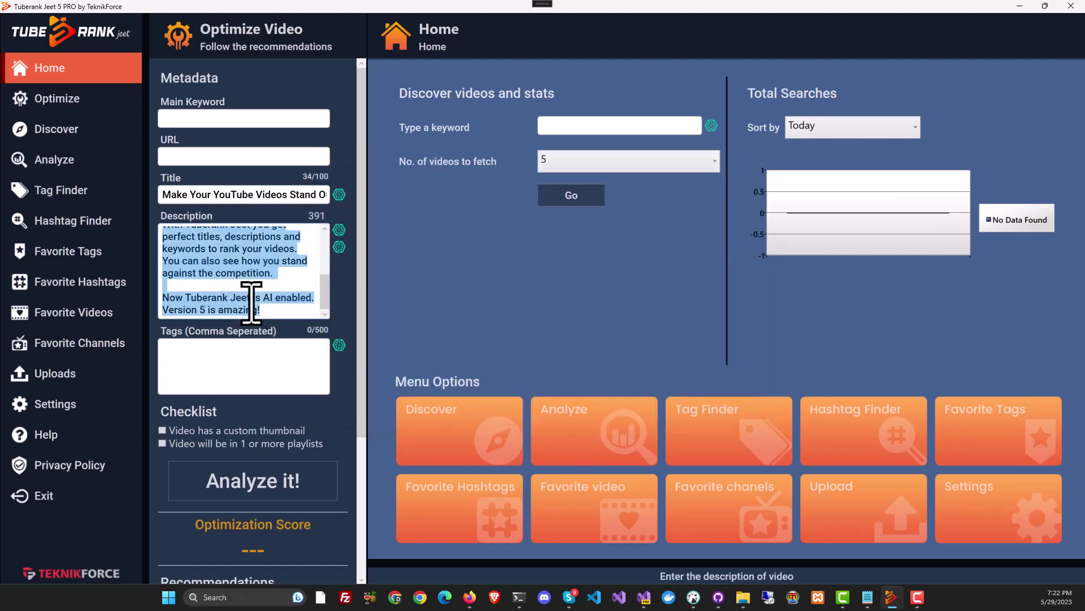
{"action": "key", "text": "ctrl+v"}
{"action": "scroll", "coordinate": [274, 297], "scroll_direction": "up", "scroll_amount": 5}
{"action": "scroll", "coordinate": [278, 292], "scroll_direction": "up", "scroll_amount": 5}
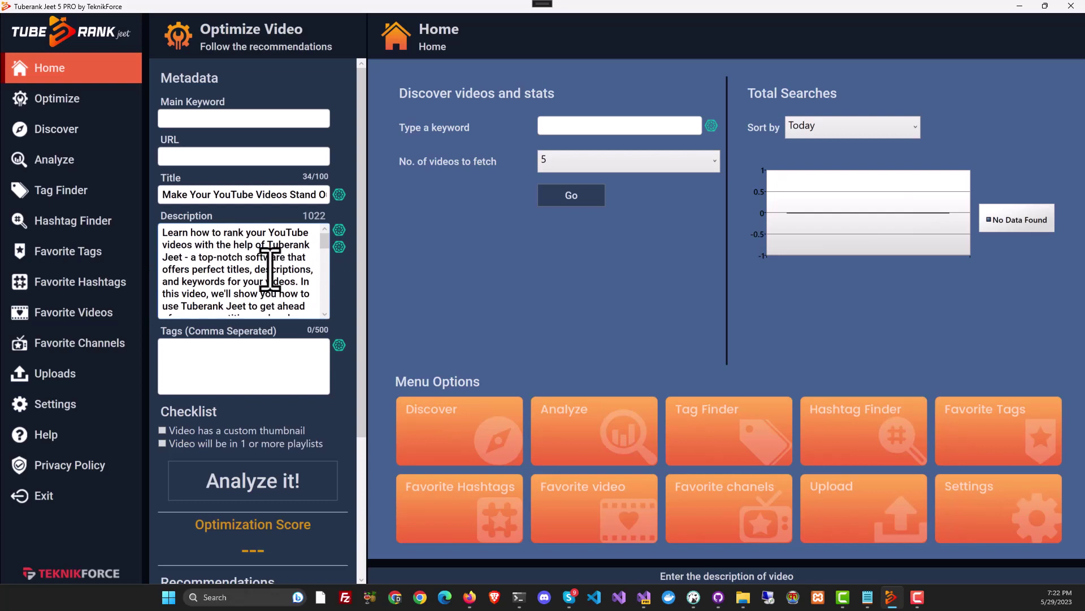
Add Tuberank Jeet, video ranking software and YouTube success to Tags, then hide the Optimize panel.
{"action": "left_click", "coordinate": [340, 247]}
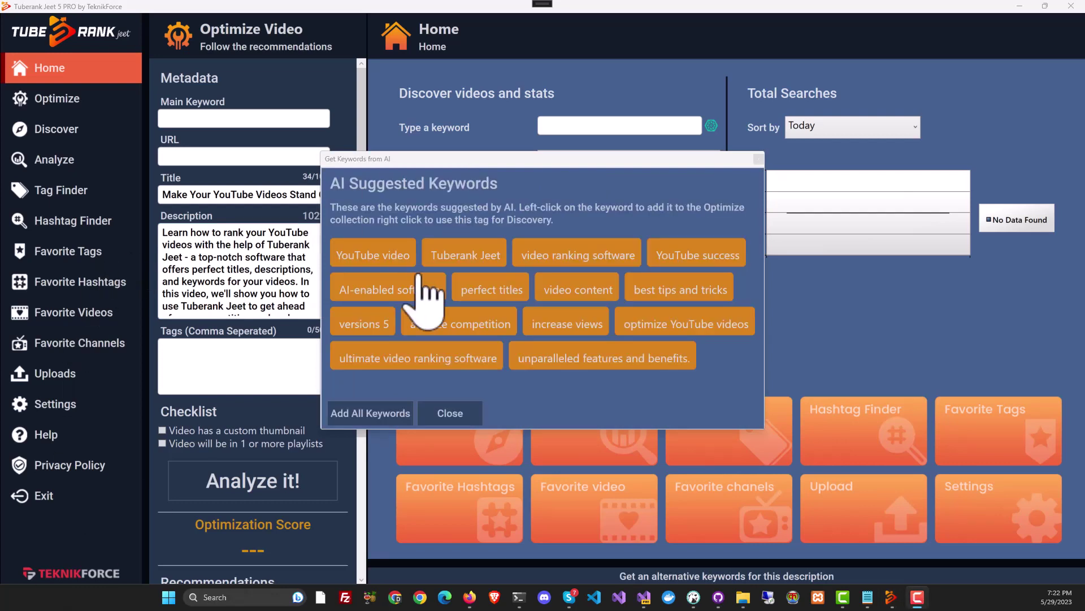
{"action": "left_click", "coordinate": [399, 261]}
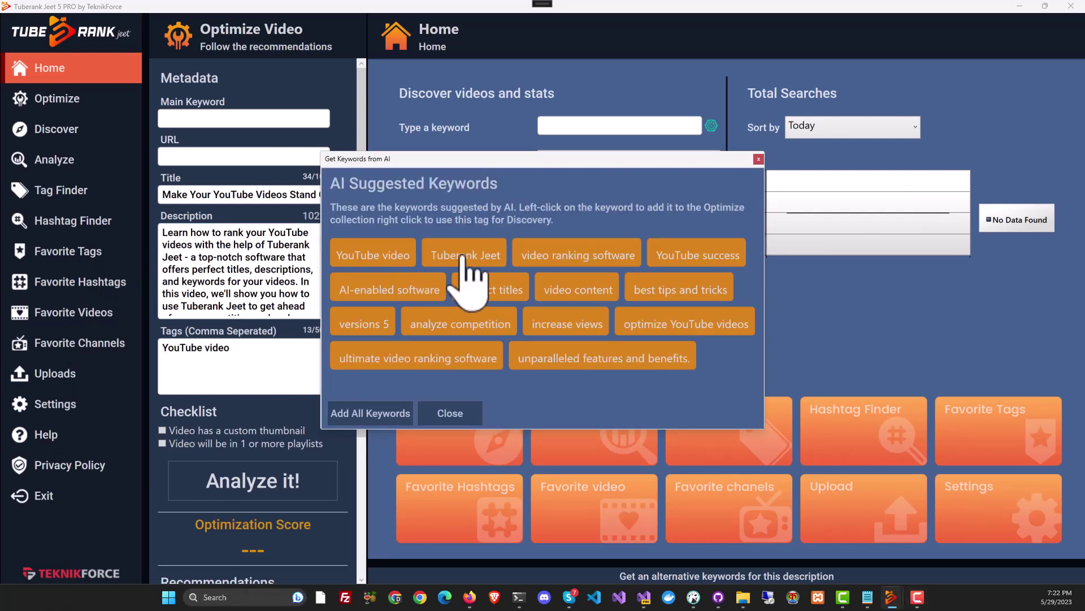
{"action": "left_click", "coordinate": [460, 261]}
{"action": "left_click", "coordinate": [562, 261]}
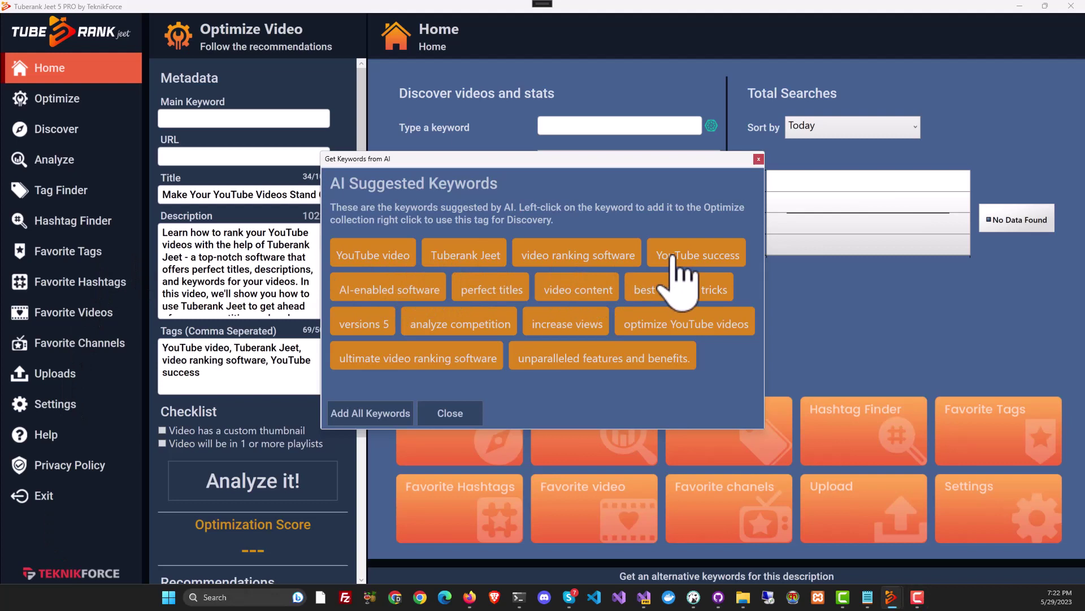
{"action": "left_click", "coordinate": [759, 159]}
{"action": "left_click", "coordinate": [53, 100]}
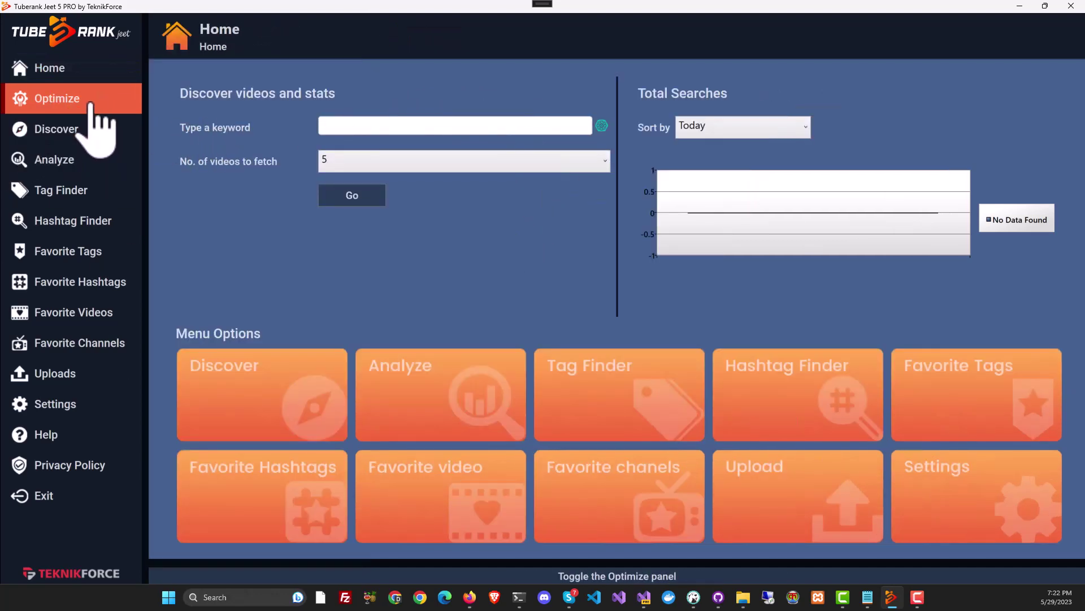
Reopen the Optimize panel and get AI keyword ideas for 'tuberank jeet' on the Discover page.
{"action": "left_click", "coordinate": [91, 103]}
{"action": "left_click", "coordinate": [108, 131]}
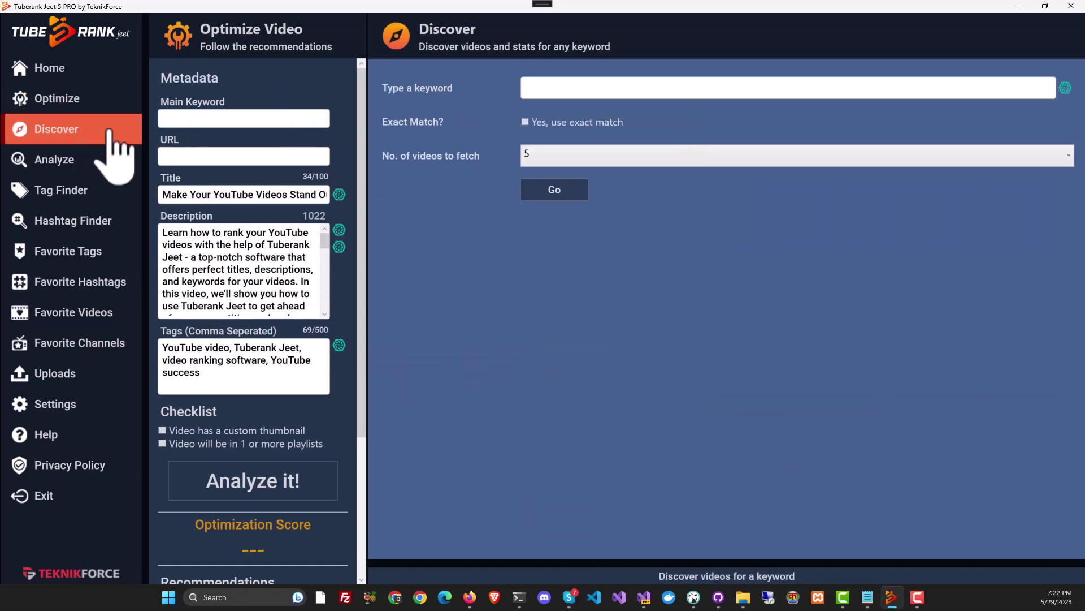
{"action": "left_click", "coordinate": [567, 89]}
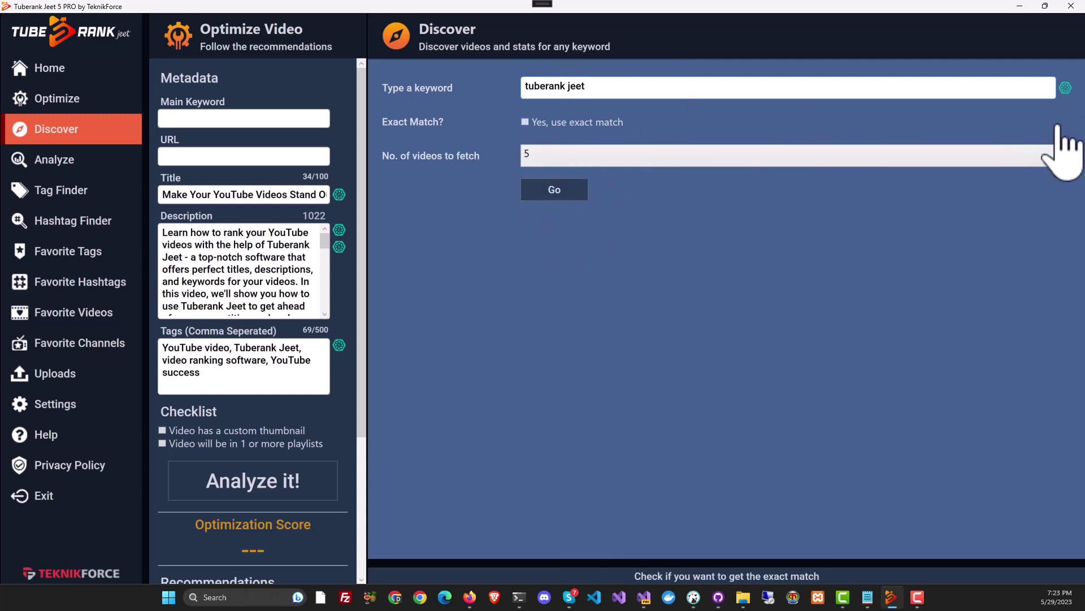
{"action": "left_click", "coordinate": [1066, 87]}
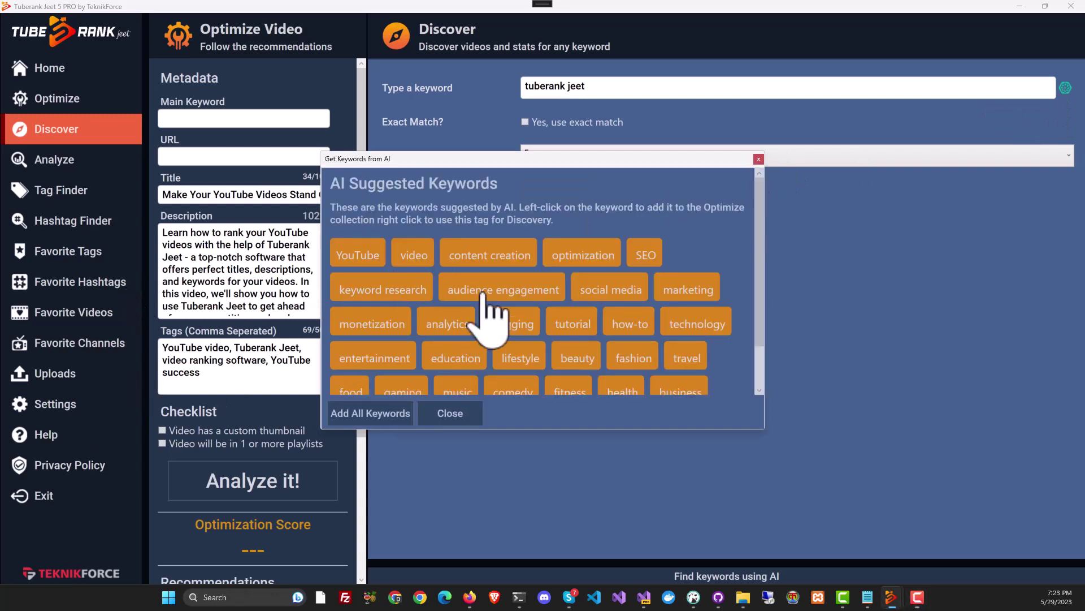
Add audience engagement, entertainment and education to Tags from the AI keyword ideas.
{"action": "left_click", "coordinate": [482, 292]}
{"action": "left_click", "coordinate": [353, 362]}
{"action": "left_click", "coordinate": [482, 356]}
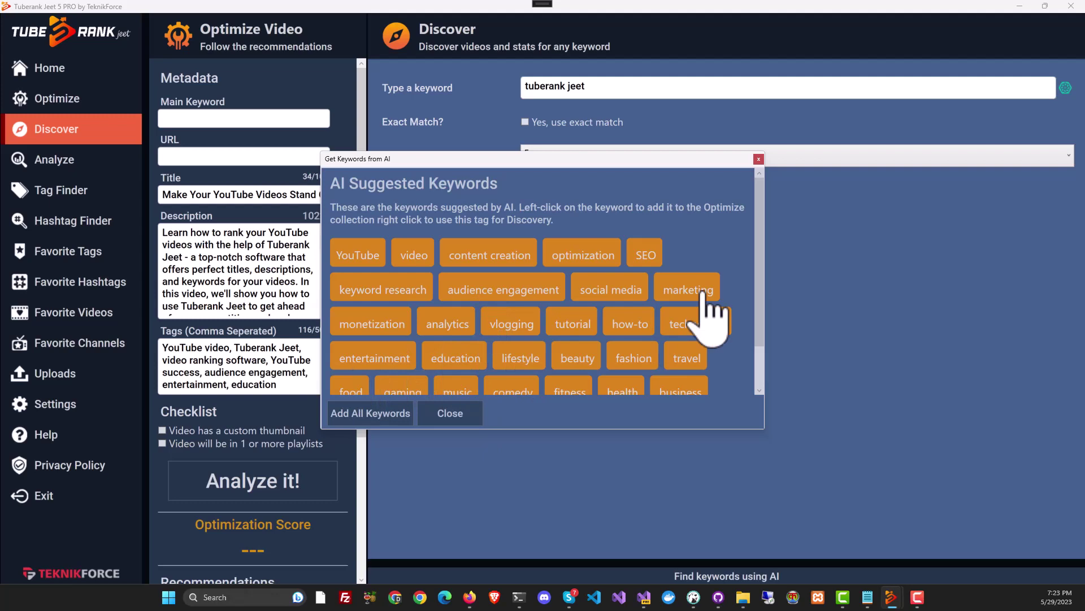
{"action": "left_click", "coordinate": [758, 158]}
{"action": "left_click", "coordinate": [93, 194]}
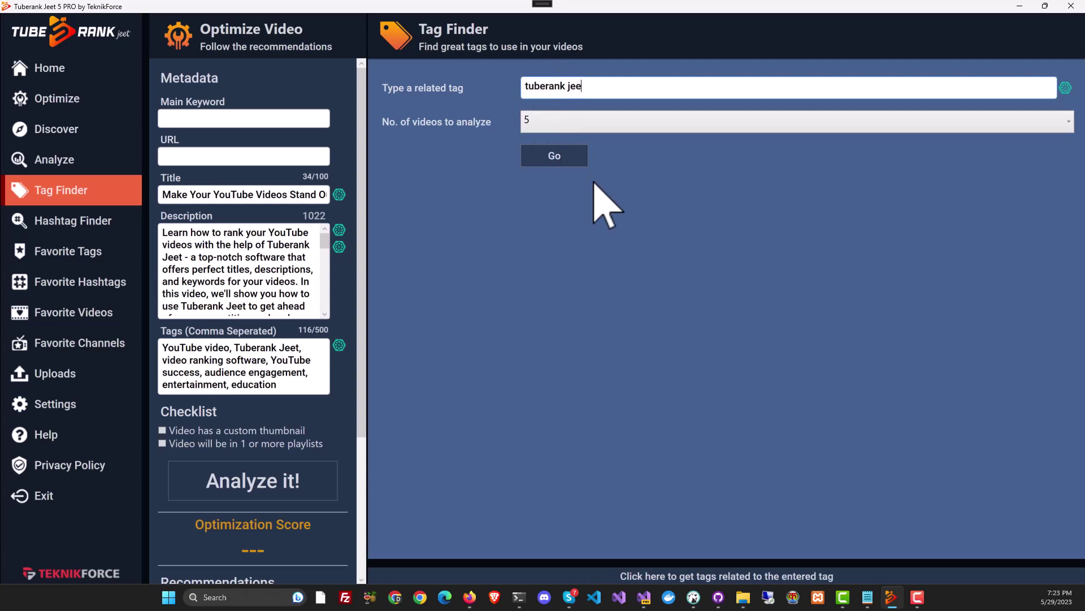
Fetch AI tags and suggested tags for 'tuberank jeet' in Tag Finder and browse the results.
{"action": "type", "text": "t"}
{"action": "left_click", "coordinate": [1065, 88]}
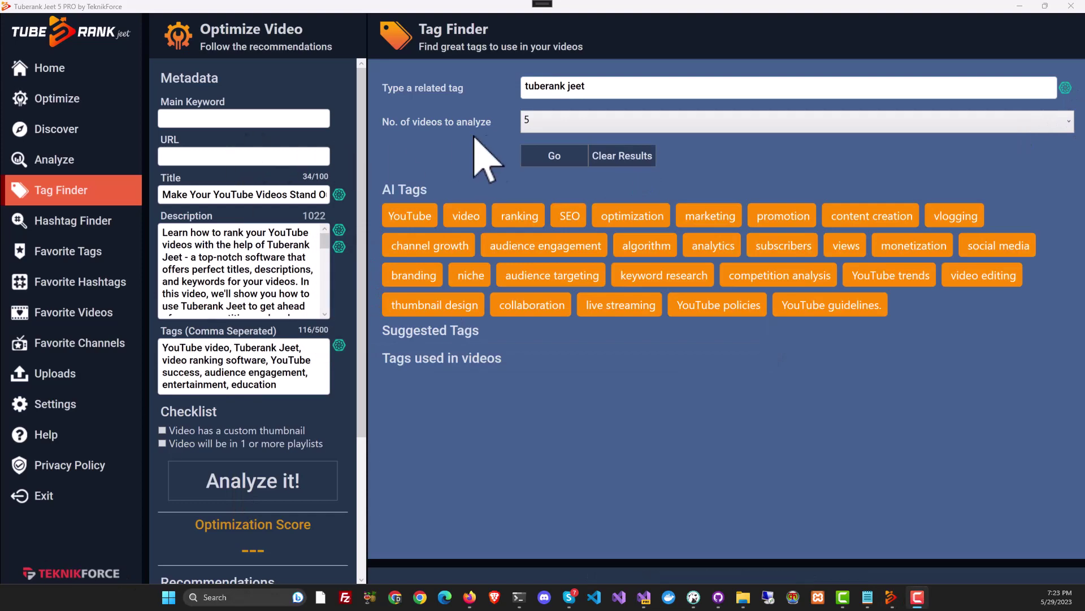
{"action": "left_click", "coordinate": [554, 161]}
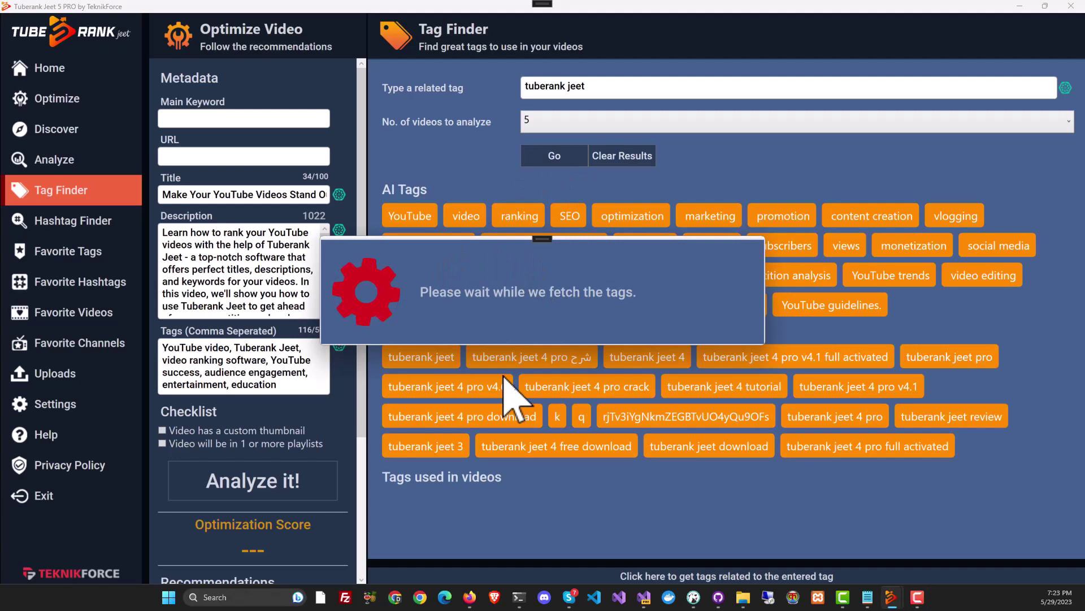
{"action": "scroll", "coordinate": [1074, 340], "scroll_direction": "down", "scroll_amount": 5}
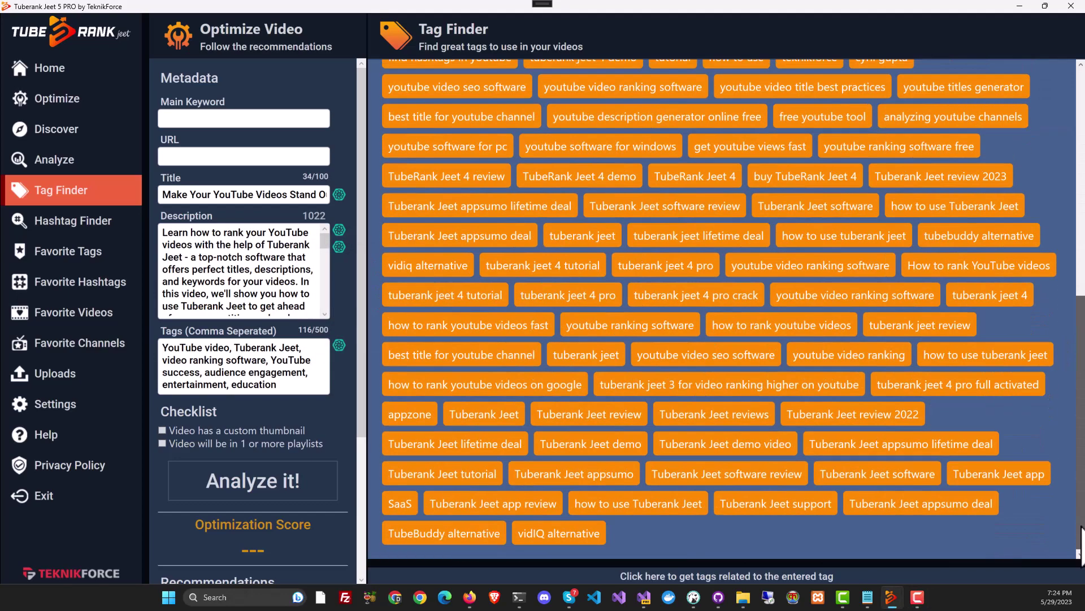
{"action": "scroll", "coordinate": [1017, 213], "scroll_direction": "up", "scroll_amount": 6}
{"action": "scroll", "coordinate": [574, 80], "scroll_direction": "down", "scroll_amount": 2}
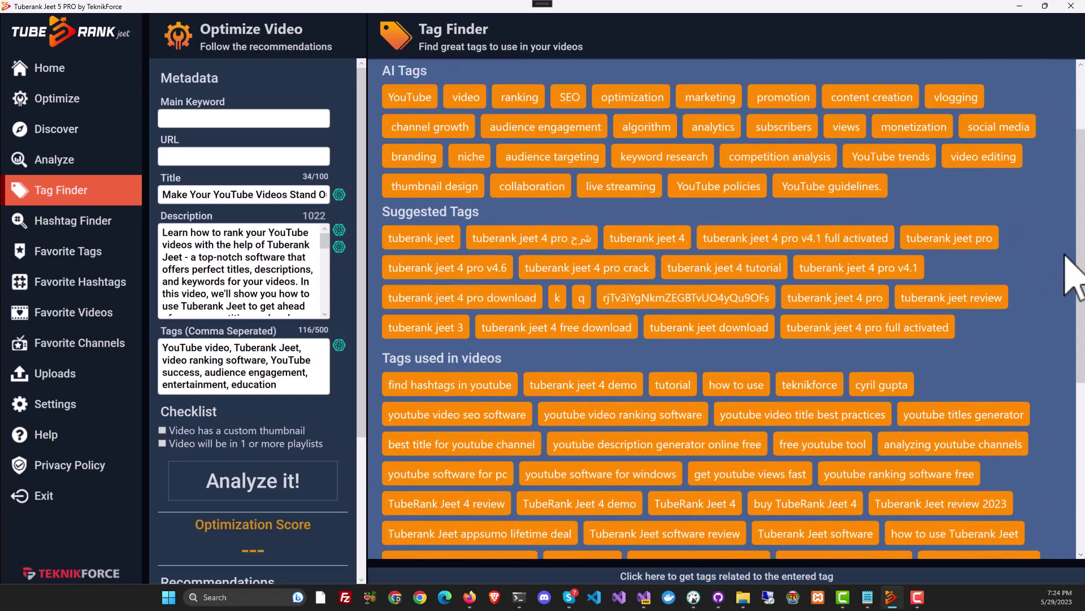
{"action": "scroll", "coordinate": [1074, 277], "scroll_direction": "up", "scroll_amount": 3}
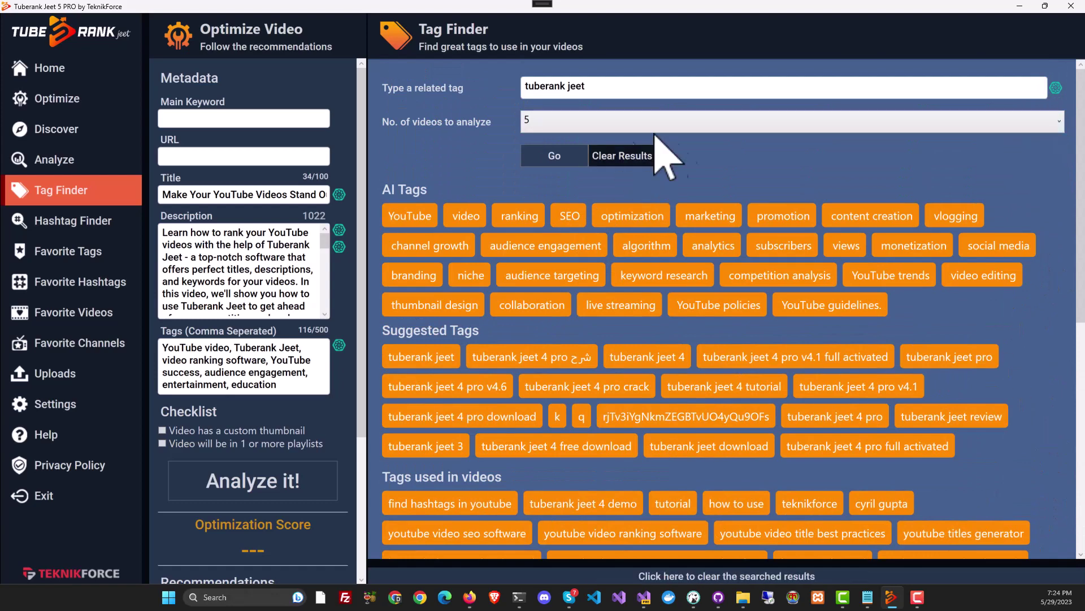
Get AI hashtag ideas for '#videoseo' in Hashtag Finder, such as #seo and #videomarketing.
{"action": "left_click", "coordinate": [64, 225]}
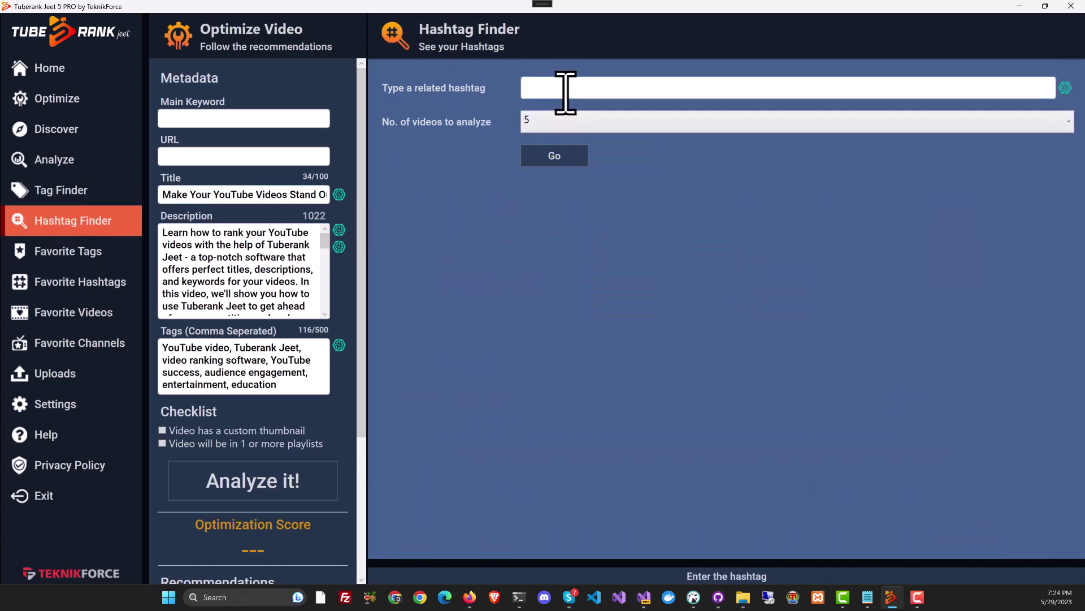
{"action": "type", "text": "#videoseo"}
{"action": "left_click", "coordinate": [1065, 89]}
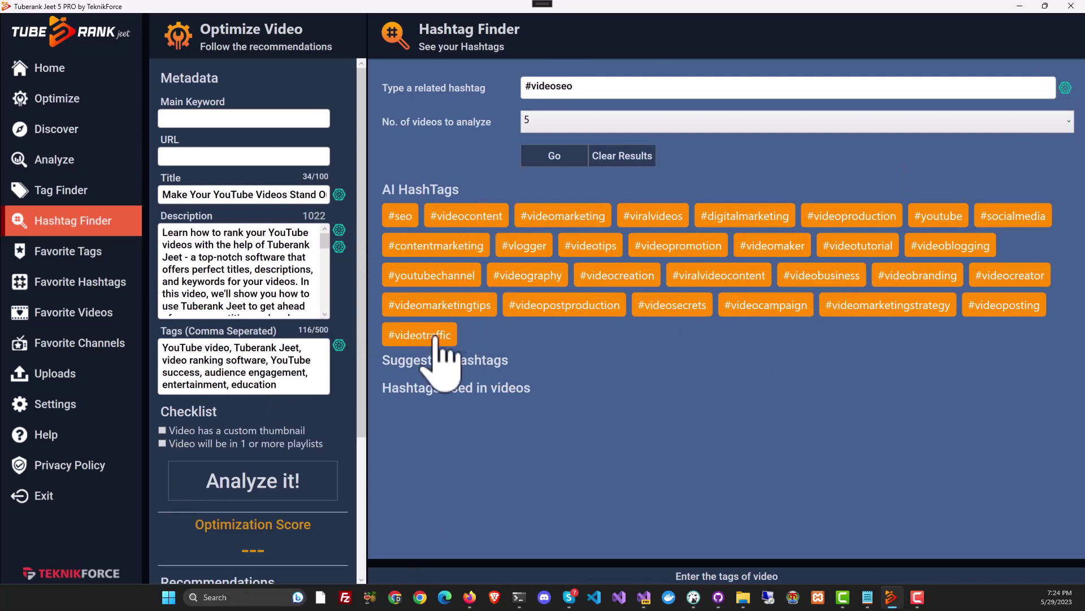
Return to the Home page.
{"action": "left_click", "coordinate": [57, 80]}
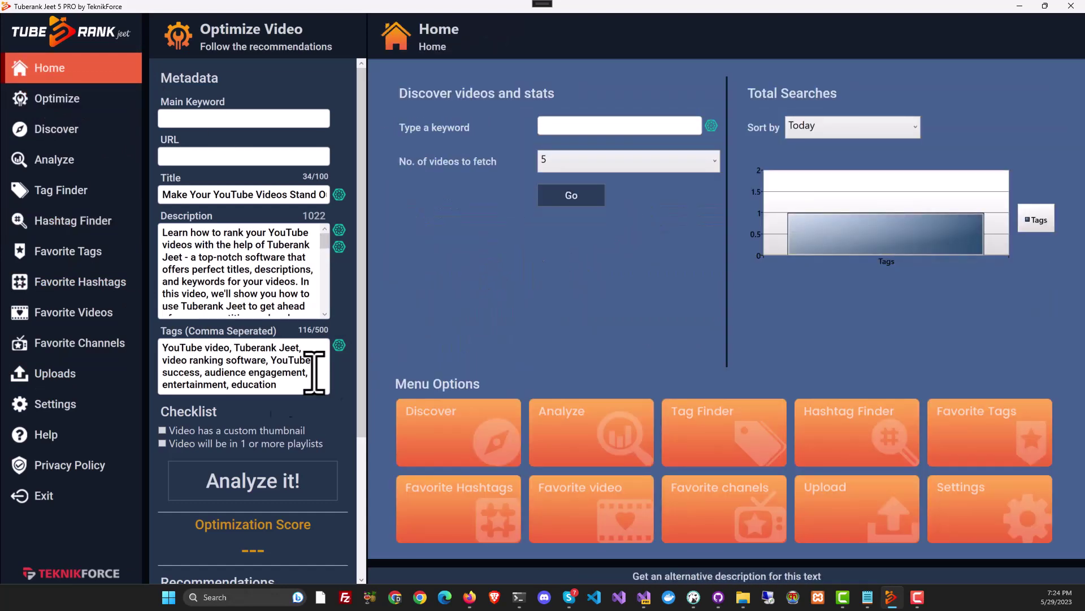